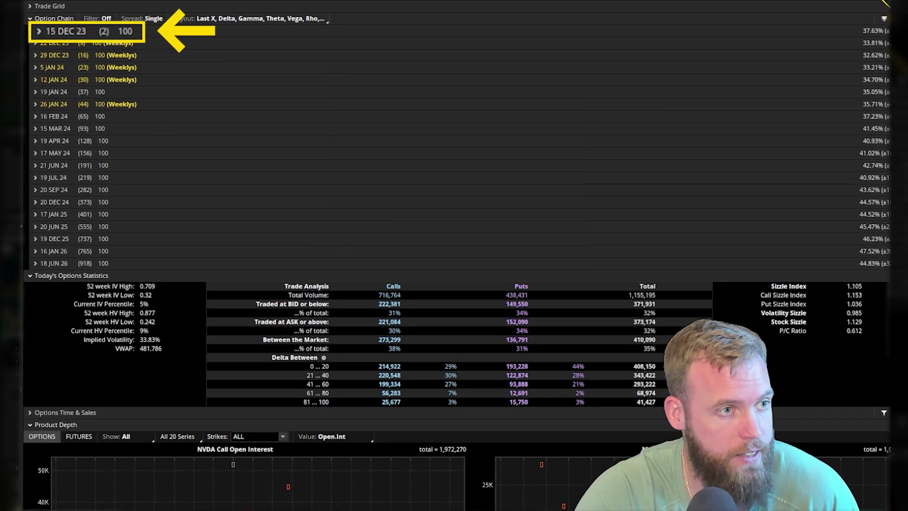
# - Expand the NVDA 15 DEC 23 expiration, then select and deselect the 480 put row
pyautogui.click(46, 31)
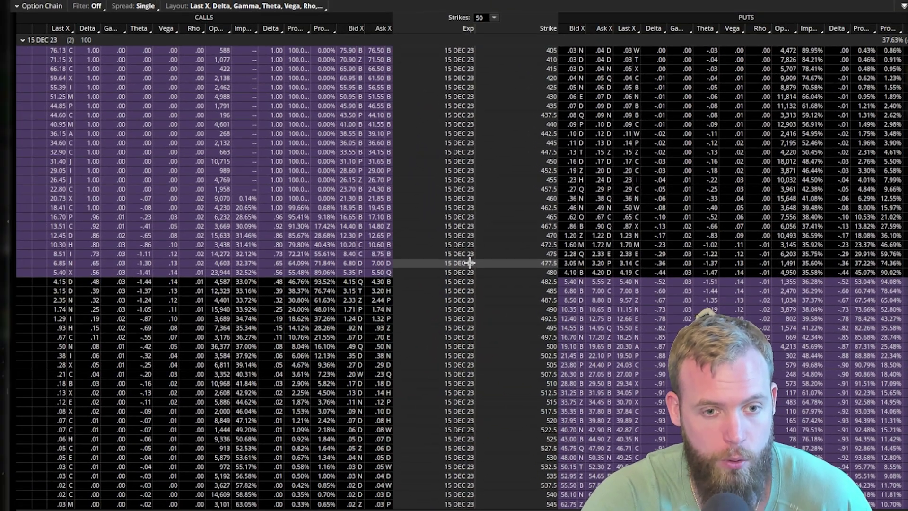
pyautogui.click(662, 271)
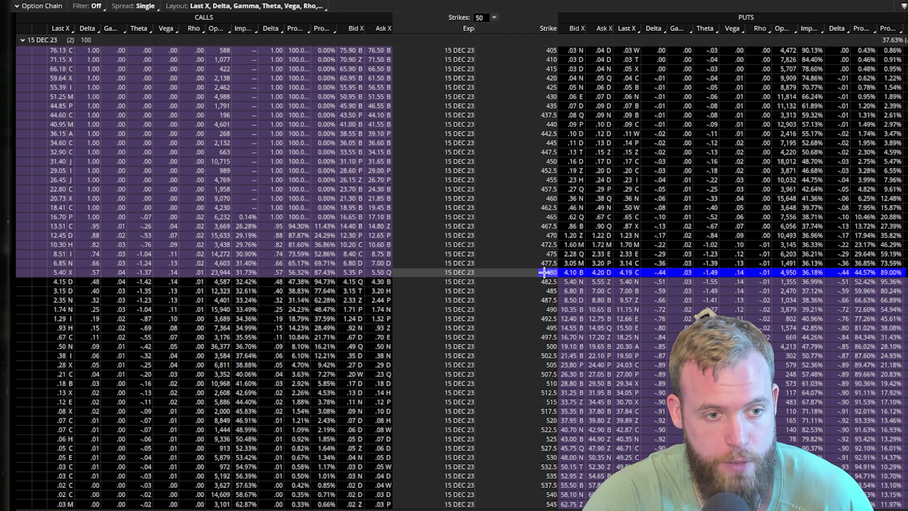
pyautogui.click(649, 274)
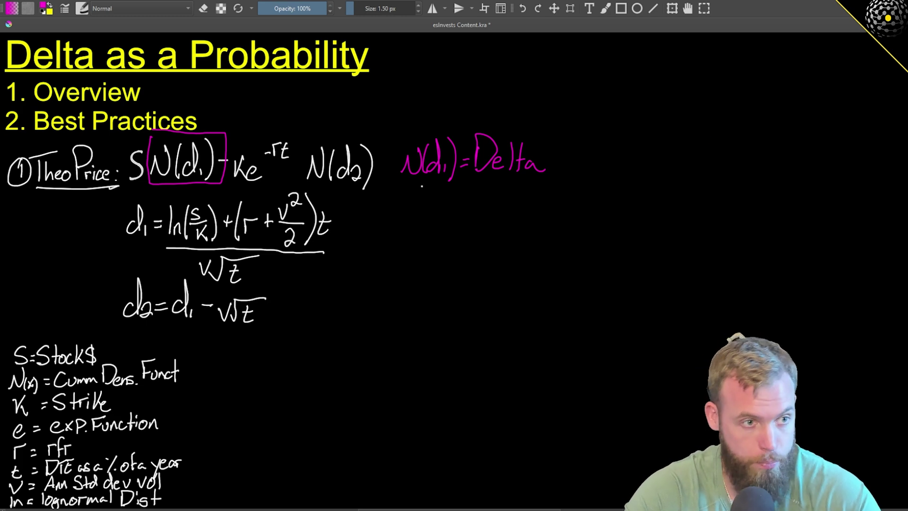
# - Box N(d2) in the theo price formula and draw an arrow down to the d2 formula line
pyautogui.moveTo(299, 189)
pyautogui.mouseDown()
pyautogui.moveTo(342, 189)
pyautogui.moveTo(299, 180)
pyautogui.mouseUp()
pyautogui.moveTo(379, 192); pyautogui.dragTo(286, 307)
pyautogui.moveTo(116, 331)
pyautogui.mouseDown()
pyautogui.moveTo(269, 275)
pyautogui.moveTo(115, 327)
pyautogui.mouseUp()
pyautogui.moveTo(289, 301); pyautogui.dragTo(289, 316)
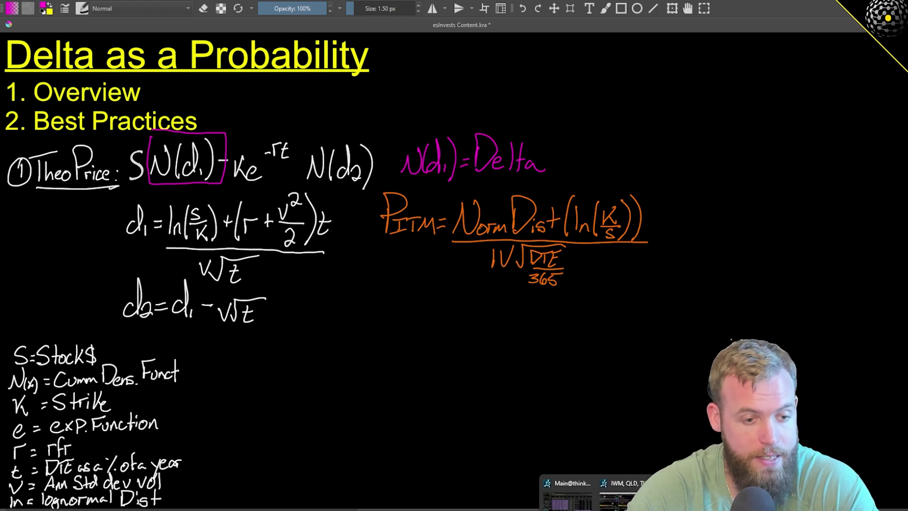
# - Compare the 15 DEC 23 480 put's -.43 delta with its 44.32% probability ITM, then collapse that expiration
pyautogui.click(567, 504)
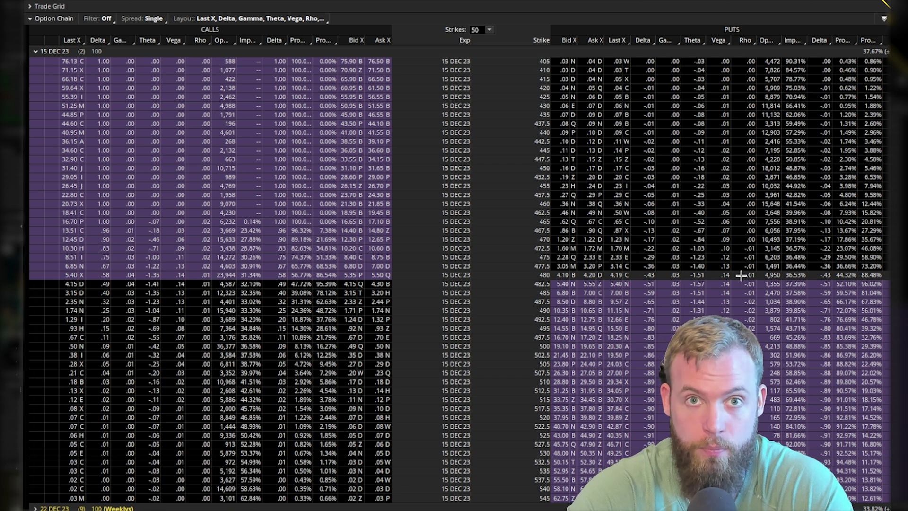
pyautogui.click(649, 276)
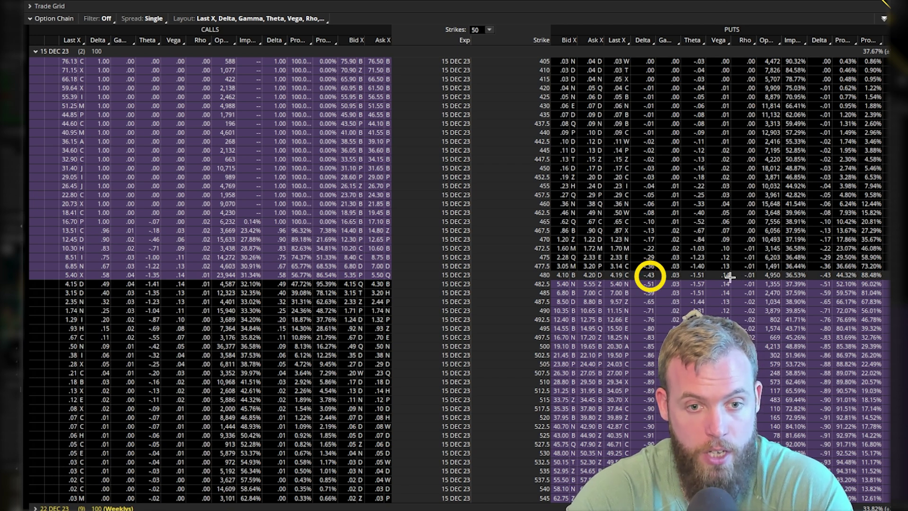
pyautogui.click(844, 276)
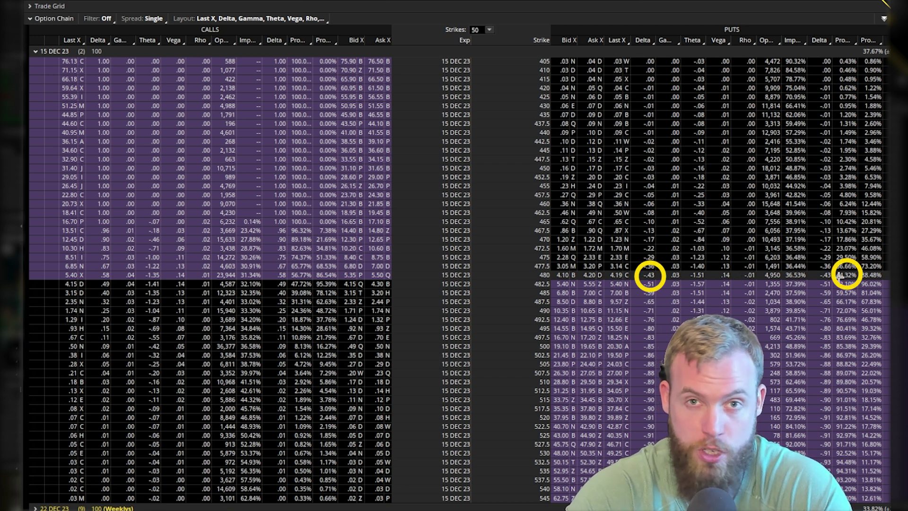
pyautogui.click(52, 51)
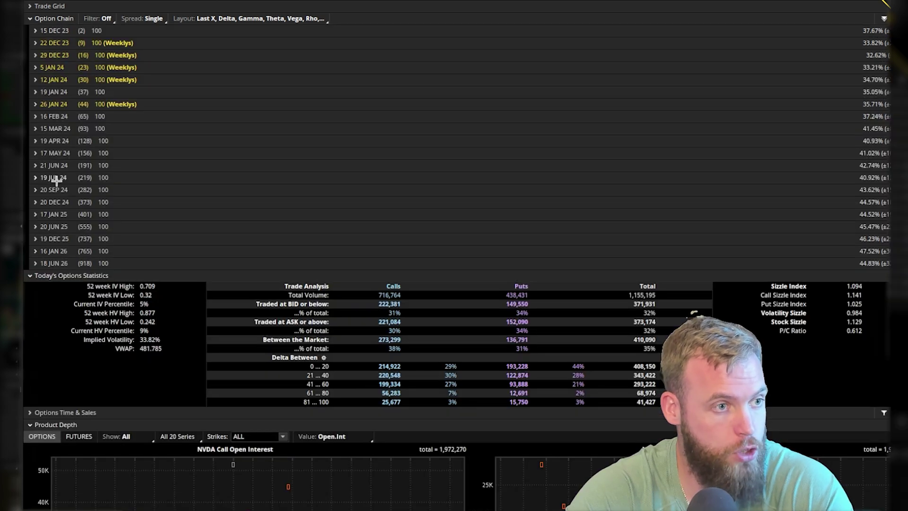
# - Compare the 19 JAN 24 480 put's -.45 delta with its 48.59% probability ITM, then collapse that expiration
pyautogui.click(47, 90)
pyautogui.click(637, 336)
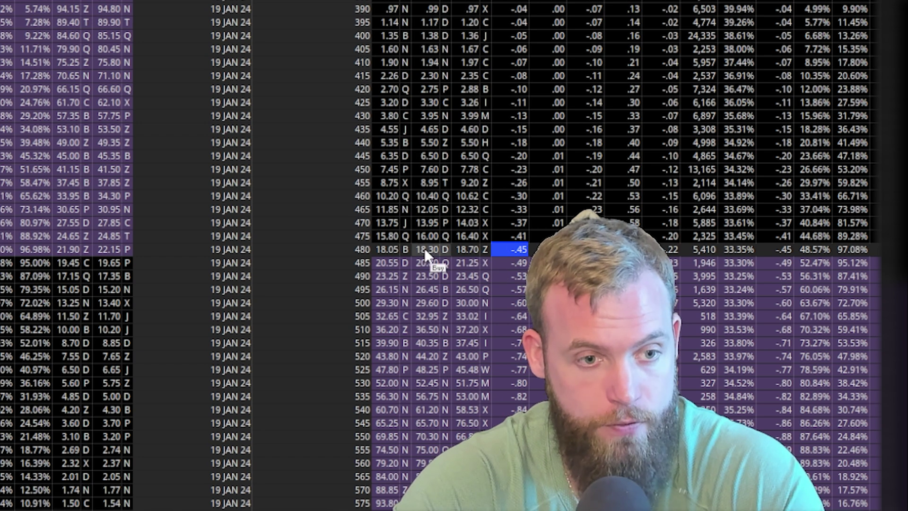
pyautogui.keyDown('ctrl'); pyautogui.click(786, 250); pyautogui.keyUp('ctrl')
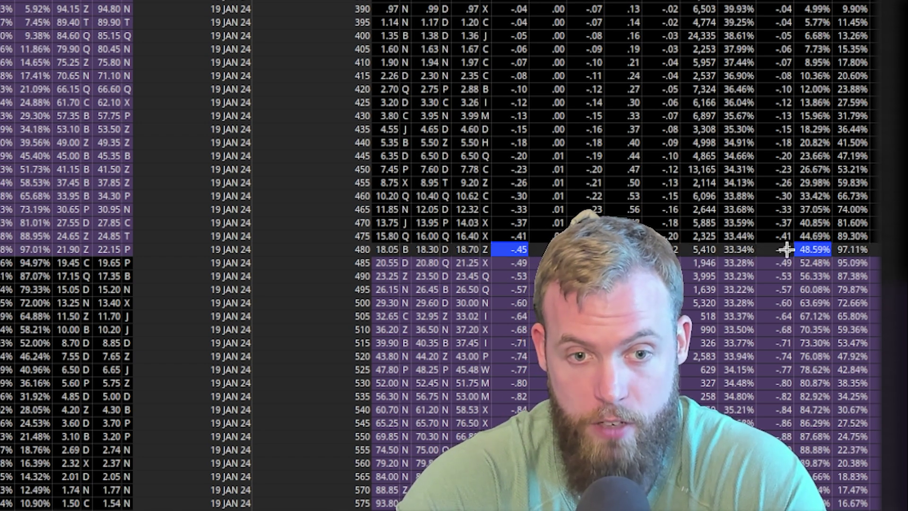
pyautogui.click(533, 249)
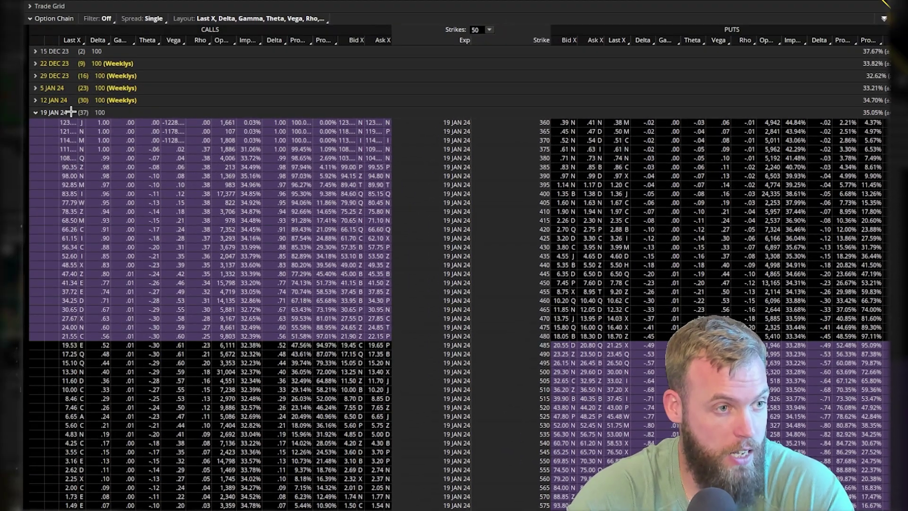
pyautogui.click(70, 112)
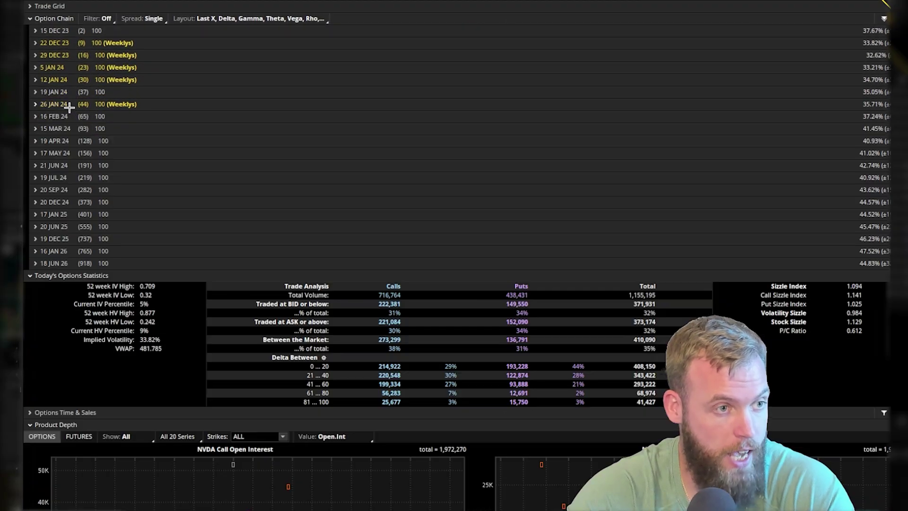
# - Inspect the 19 APR 24 480 put's delta, then collapse the April expiration
pyautogui.click(64, 142)
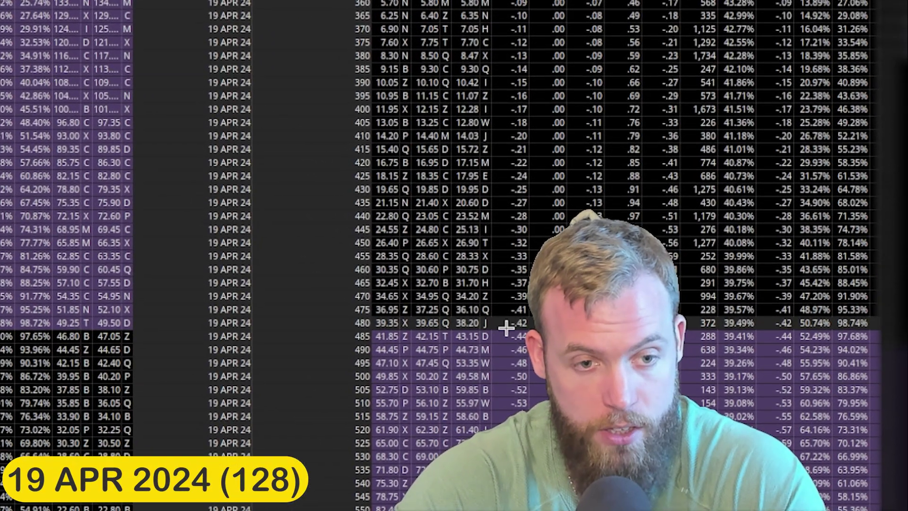
pyautogui.click(631, 379)
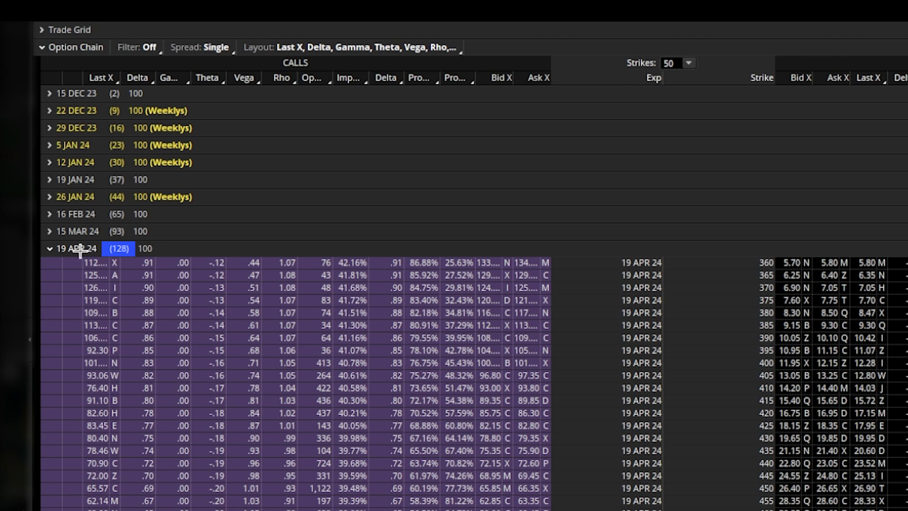
pyautogui.click(79, 249)
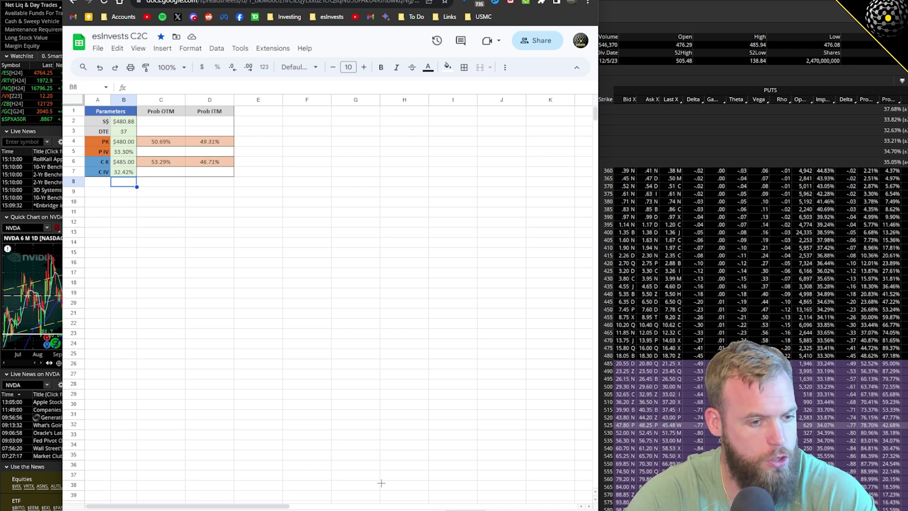
# - Zoom the esInvests C2C sheet to 150% and select an empty cell
pyautogui.click(169, 67)
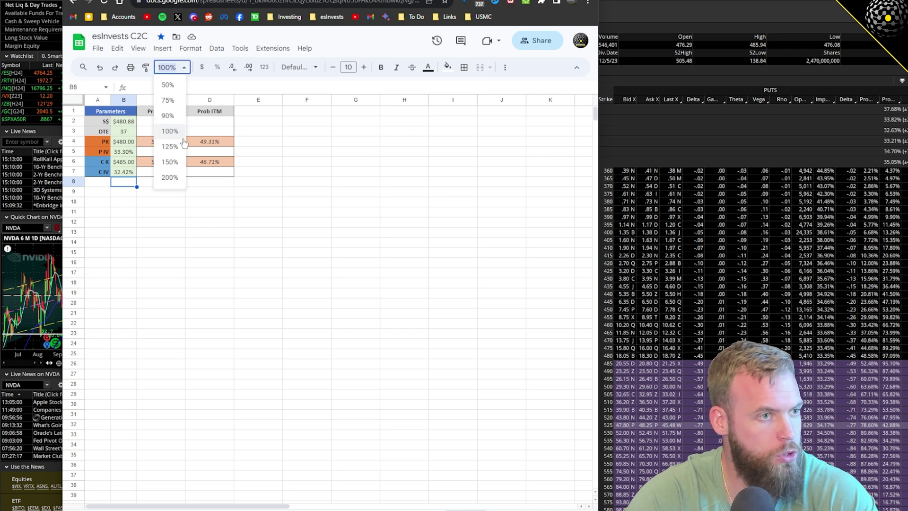
pyautogui.click(170, 162)
pyautogui.click(419, 240)
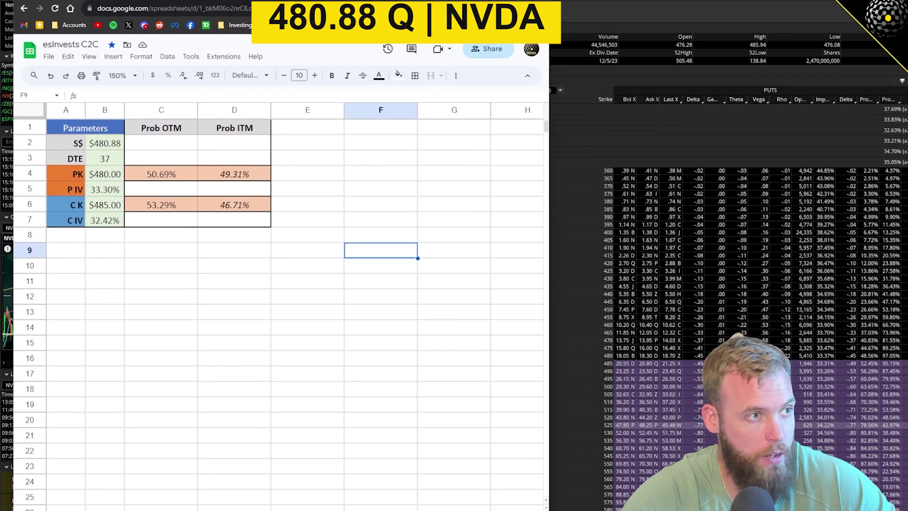
pyautogui.click(83, 146)
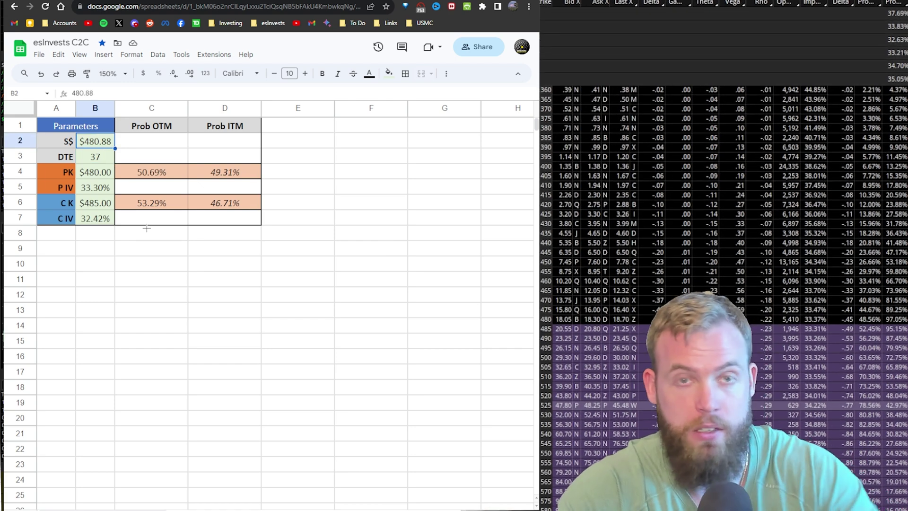
pyautogui.press('Down')
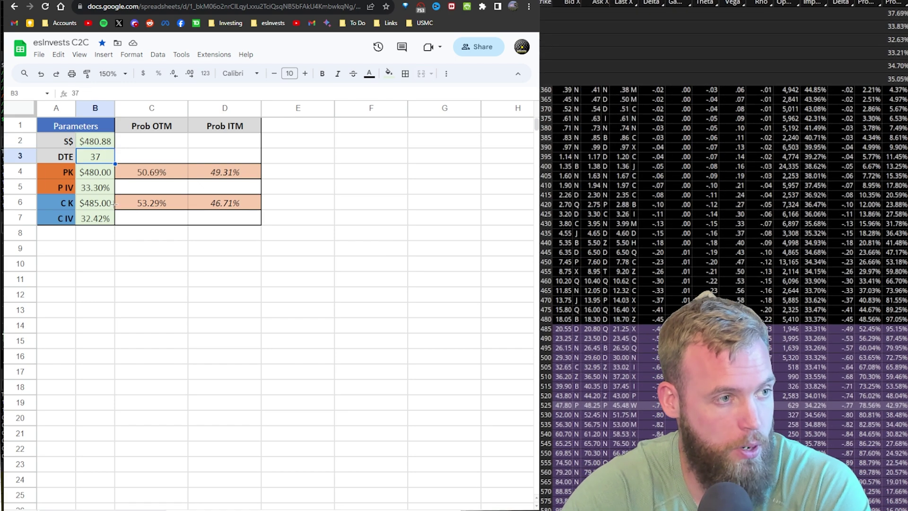
pyautogui.press('Down')
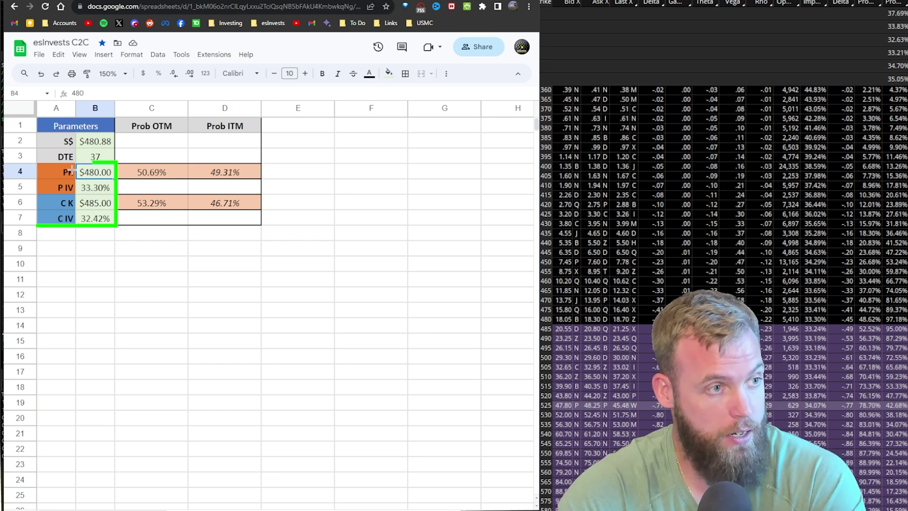
pyautogui.click(88, 187)
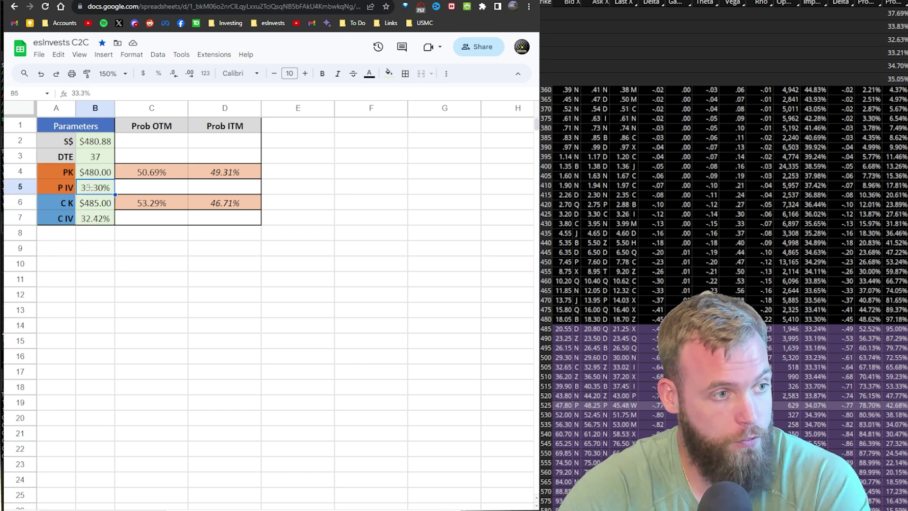
pyautogui.press('Down')
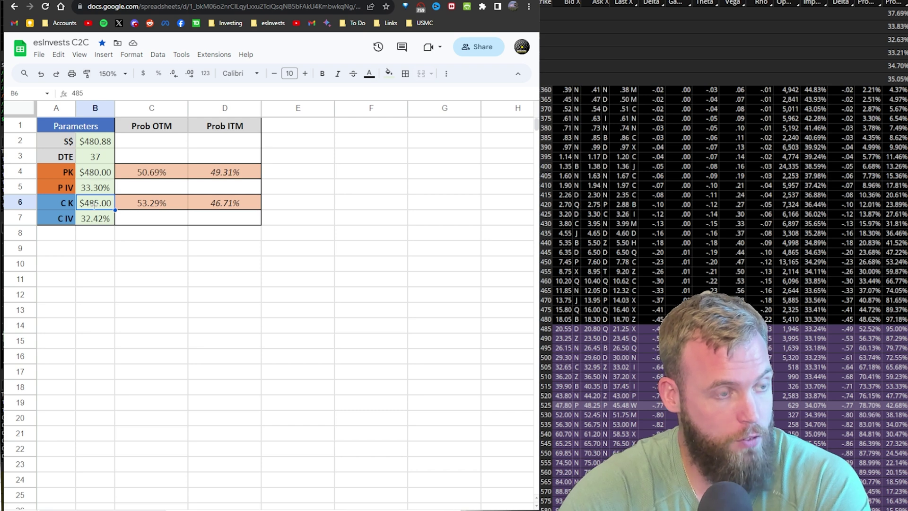
pyautogui.click(82, 192)
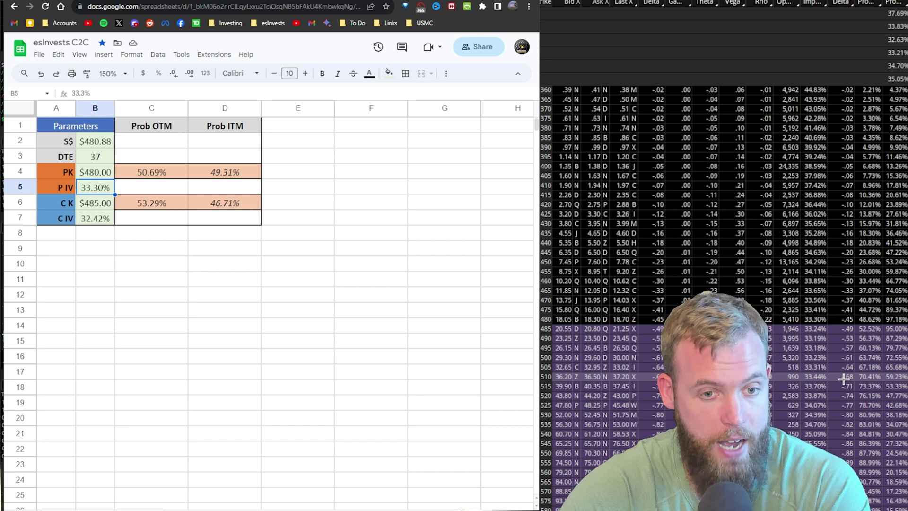
pyautogui.click(819, 319)
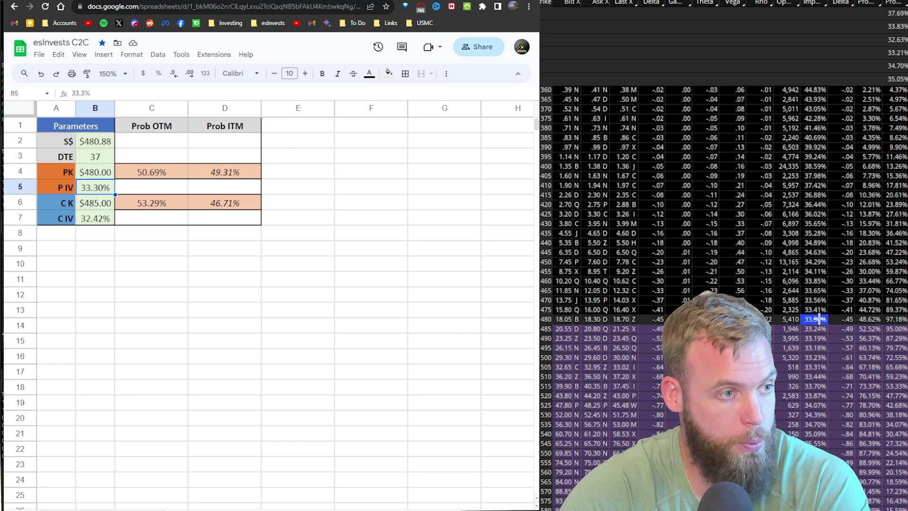
pyautogui.click(107, 206)
pyautogui.click(107, 219)
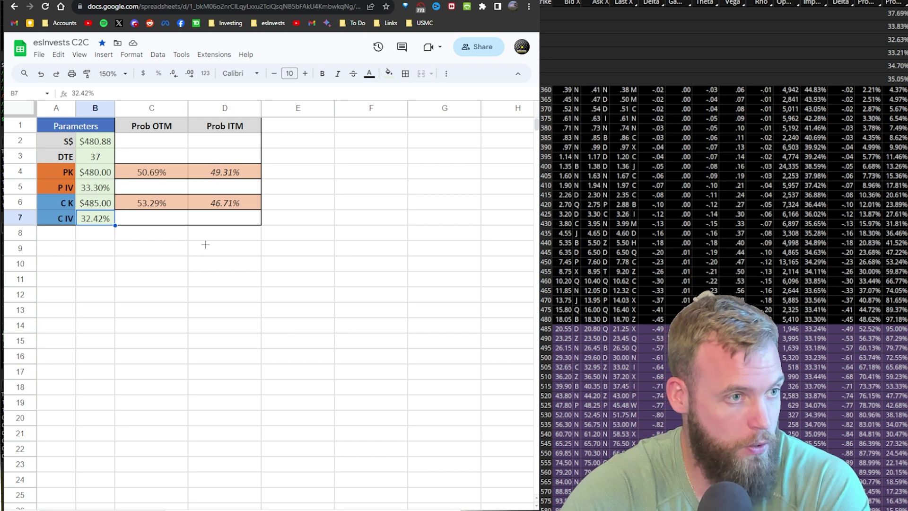
pyautogui.click(139, 160)
pyautogui.moveTo(142, 172); pyautogui.dragTo(222, 203)
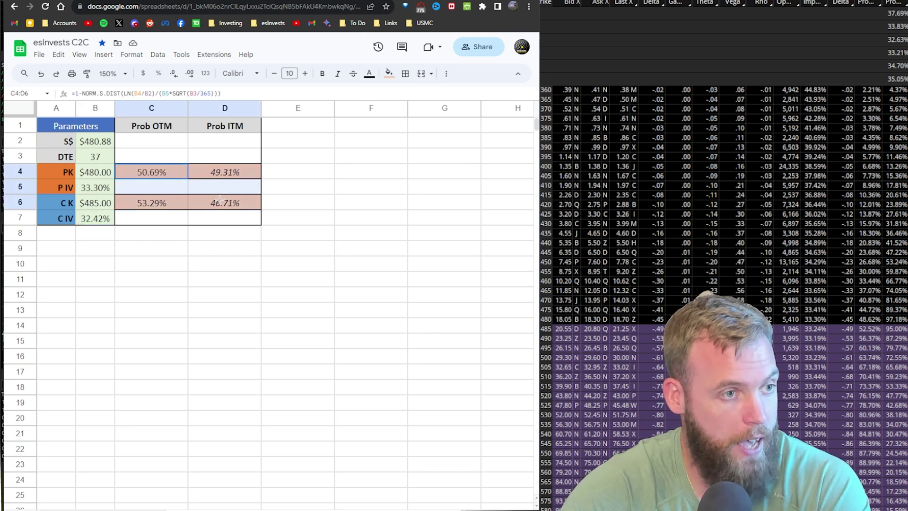
pyautogui.click(238, 295)
pyautogui.moveTo(57, 168); pyautogui.dragTo(243, 173)
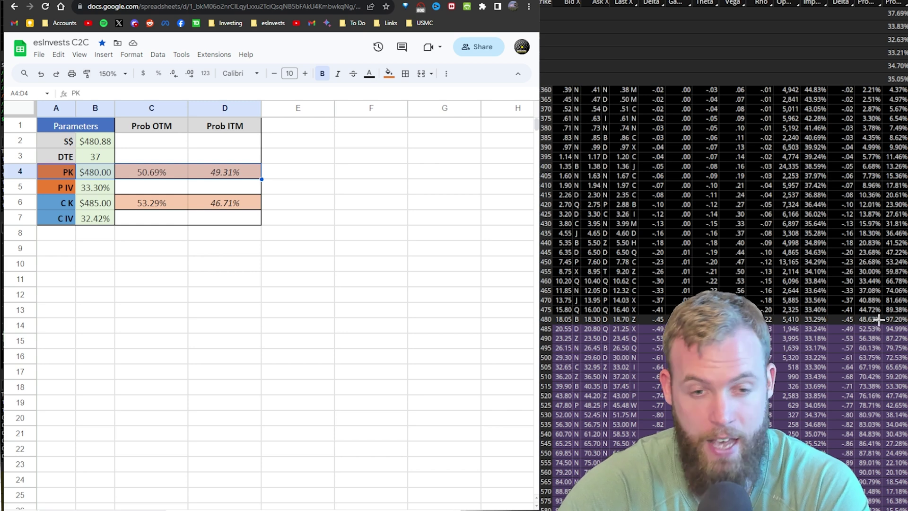
pyautogui.click(875, 319)
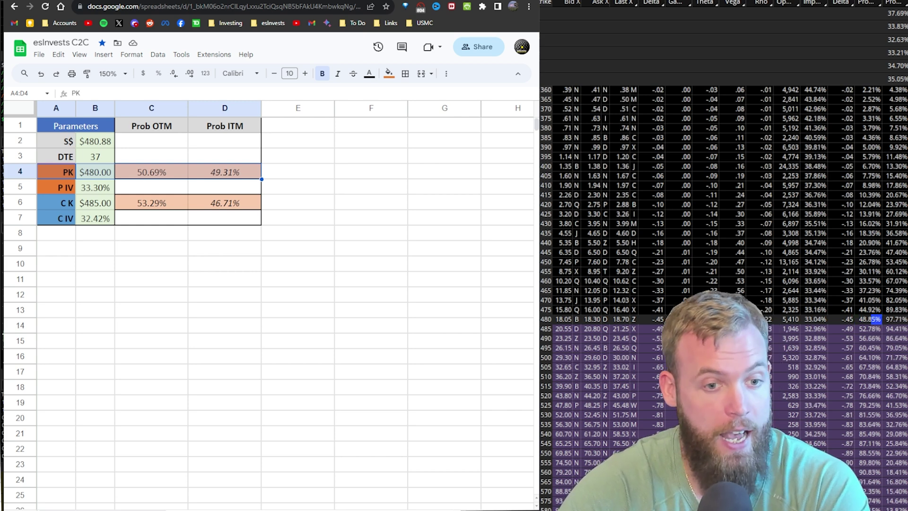
pyautogui.click(839, 319)
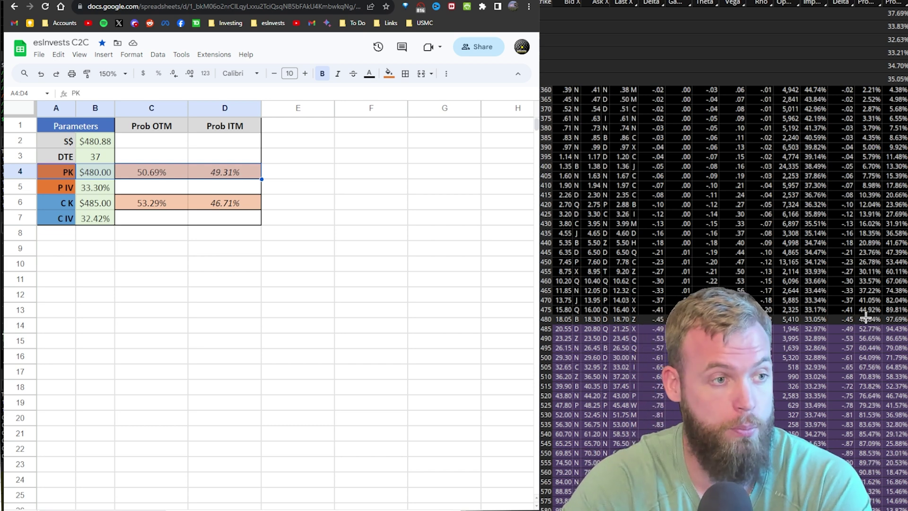
pyautogui.click(247, 173)
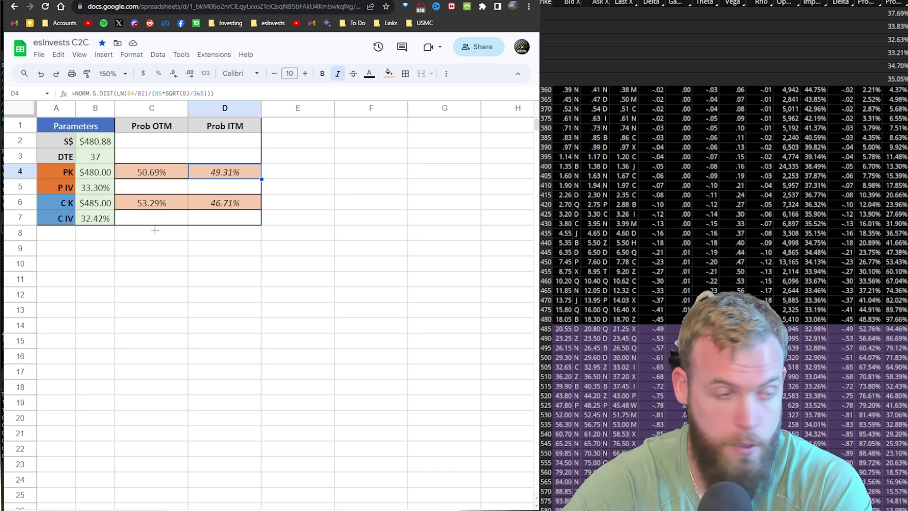
pyautogui.press('Down')
pyautogui.press('Down')
pyautogui.press('Up')
pyautogui.press('Up')
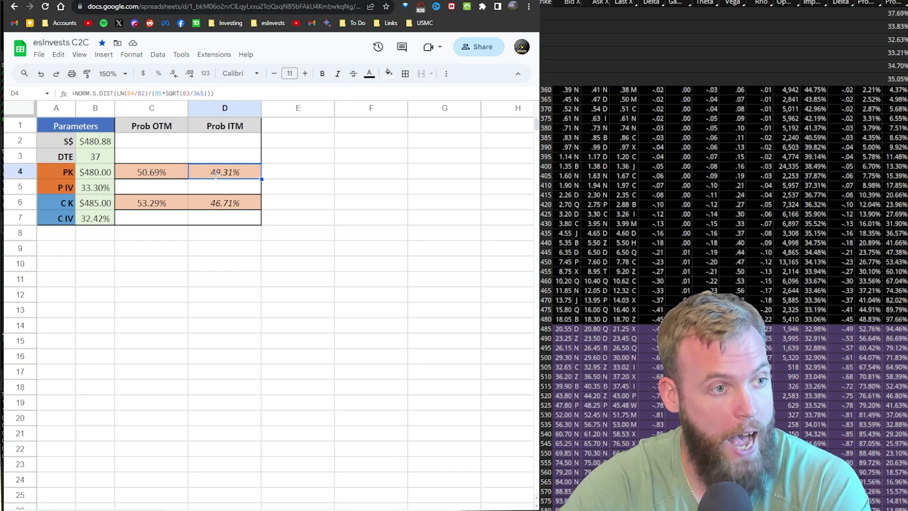
pyautogui.click(172, 166)
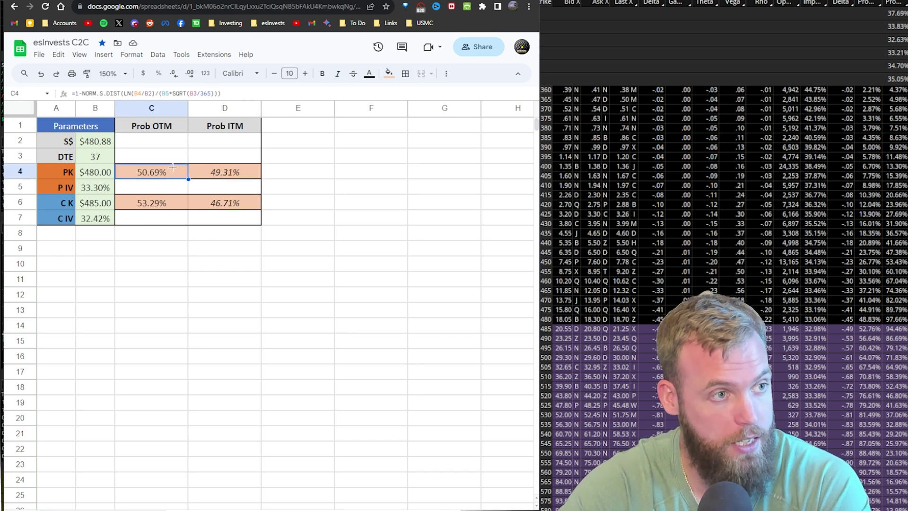
pyautogui.tripleClick(244, 95)
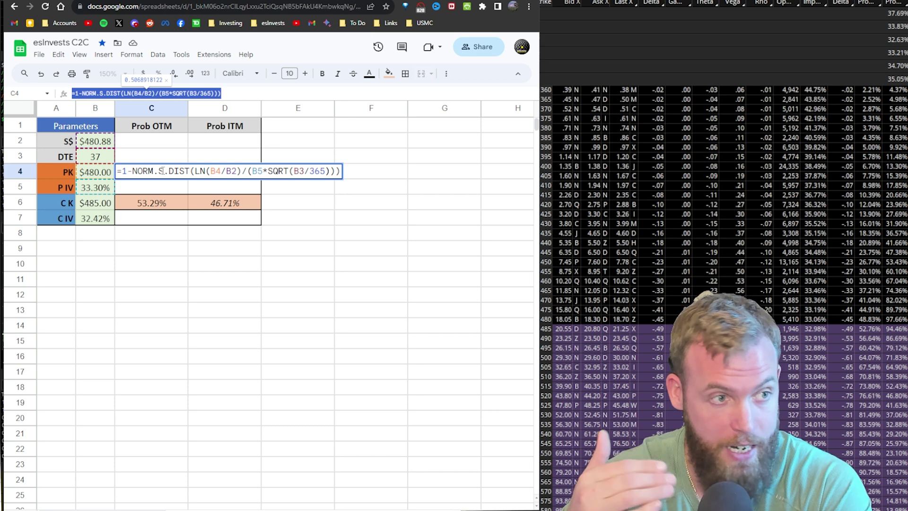
pyautogui.press('Escape')
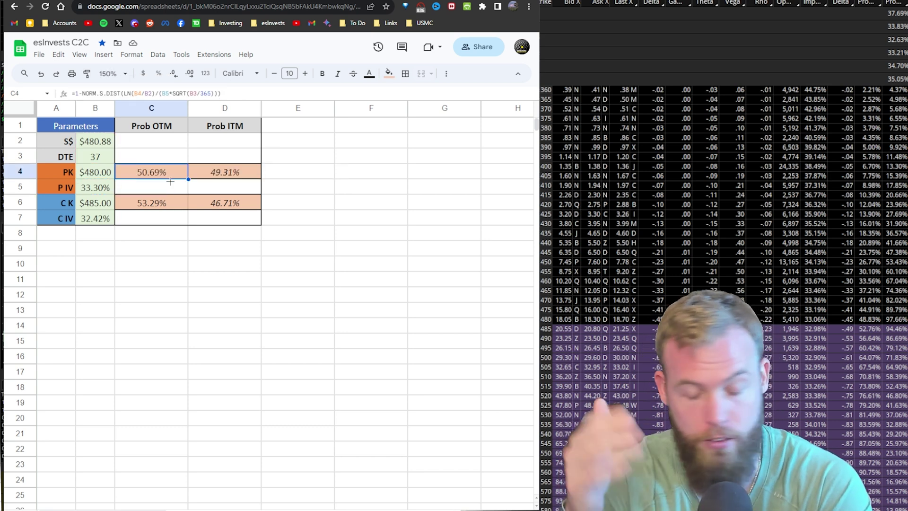
pyautogui.press('Right')
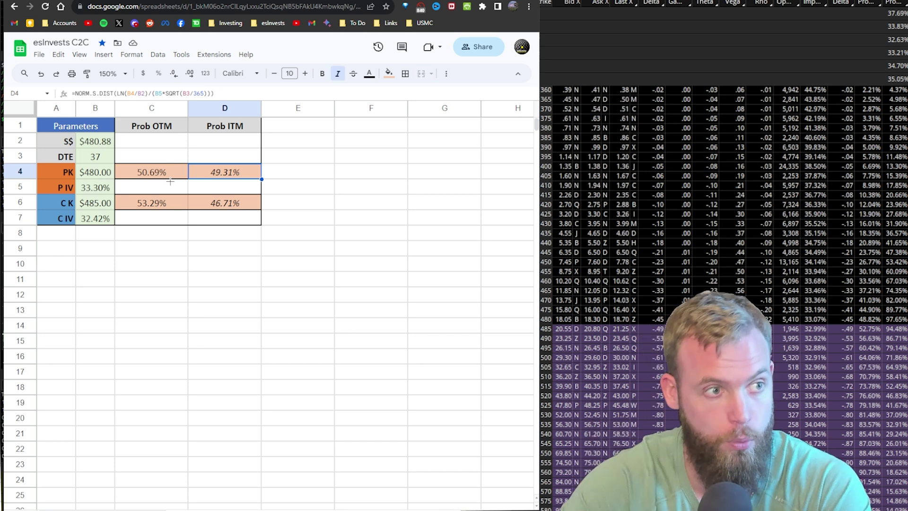
pyautogui.press('Down')
pyautogui.press('Down')
pyautogui.press('Left')
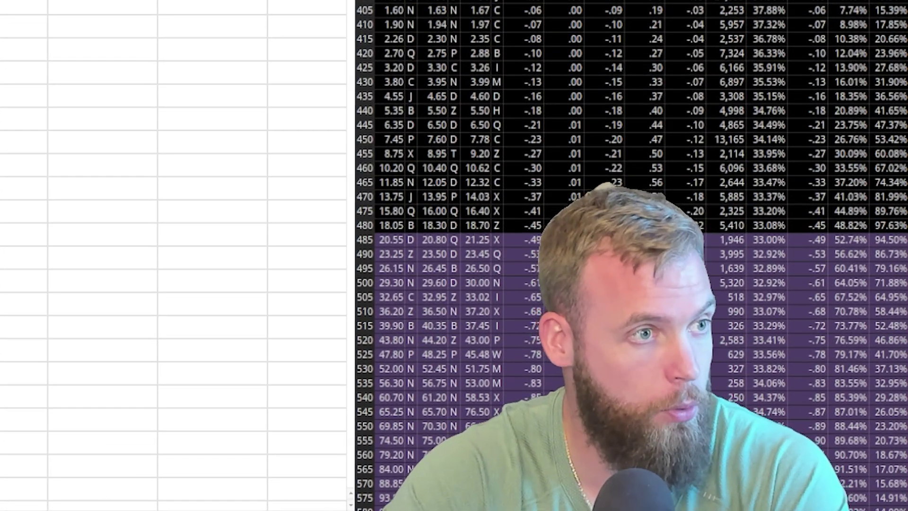
pyautogui.click(24, 50)
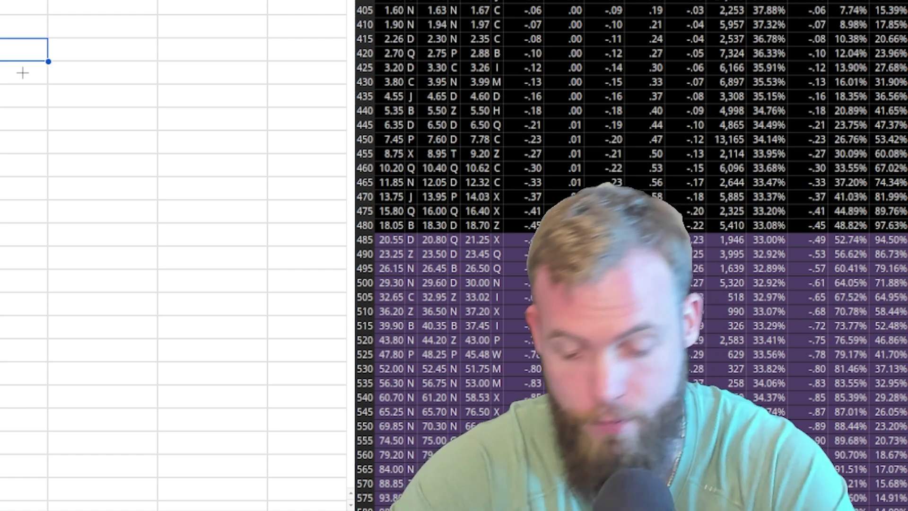
pyautogui.write('=NOT')
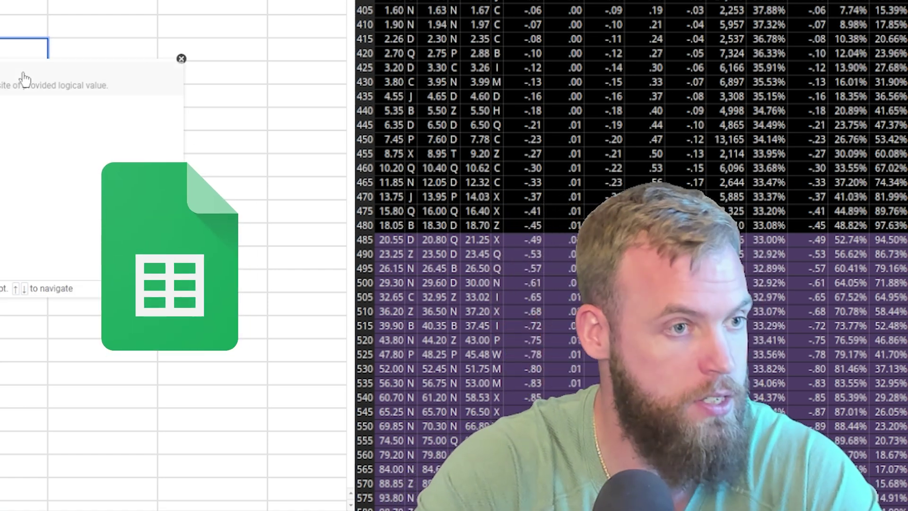
pyautogui.write('rm')
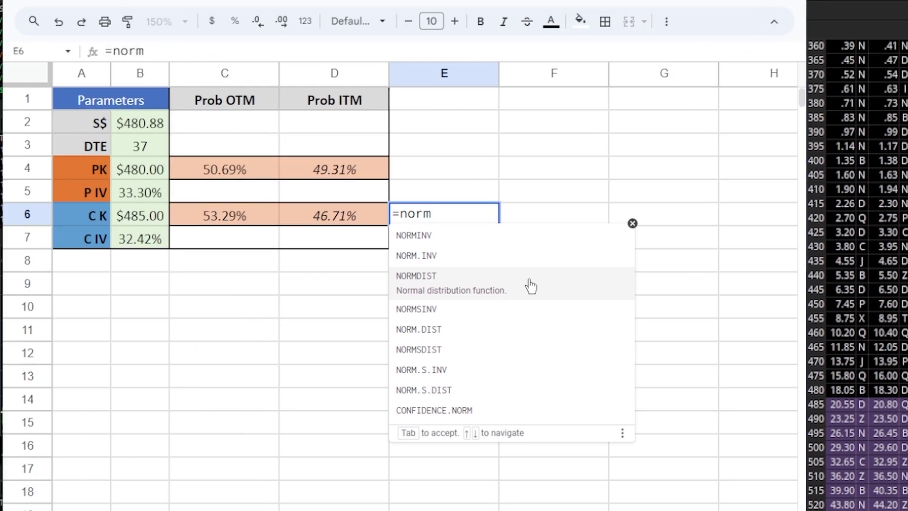
pyautogui.click(596, 385)
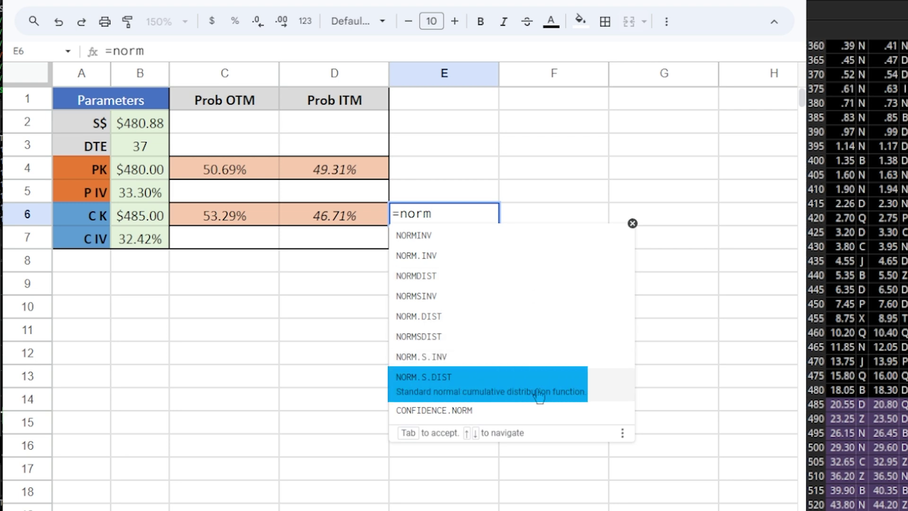
pyautogui.click(577, 392)
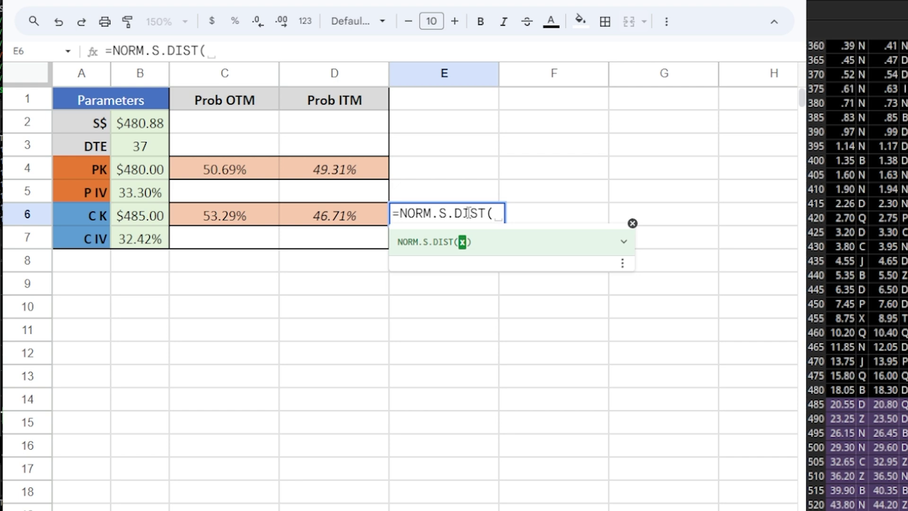
pyautogui.hotkey('ctrl', 'a')
pyautogui.press('BackSpace')
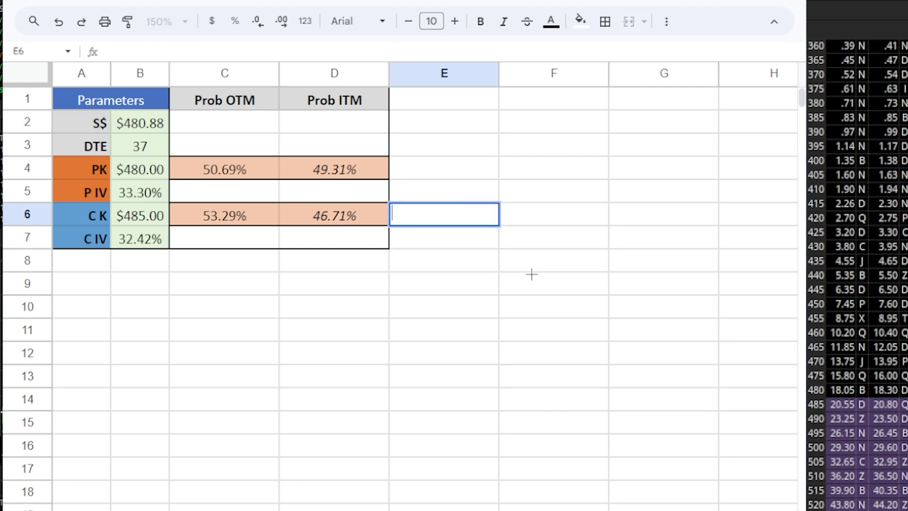